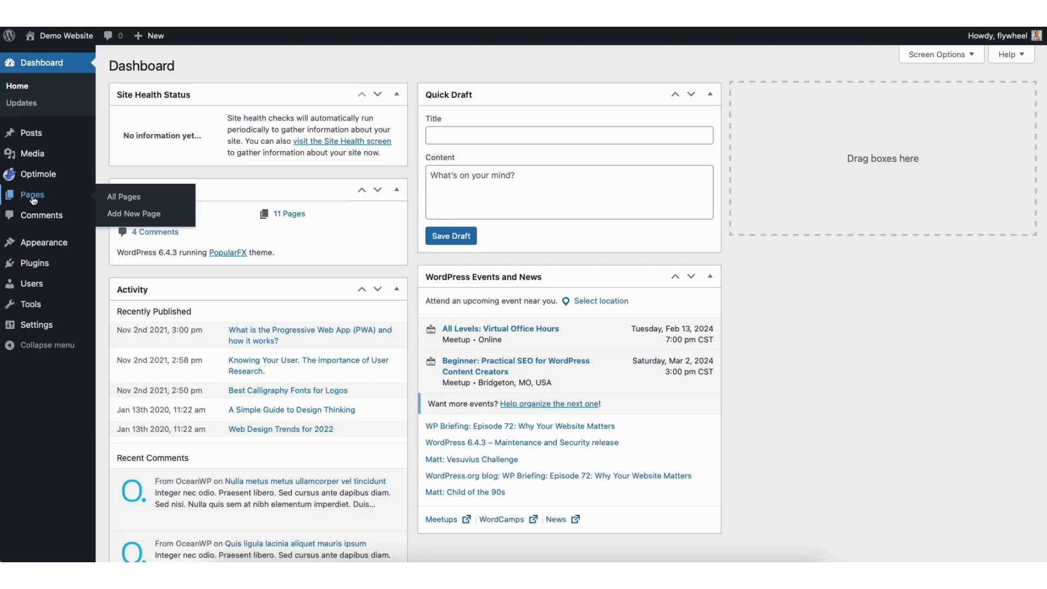
- Open the Progressive Web App post for editing from the Posts list
mouse_move(31, 134)
left_click(34, 136)
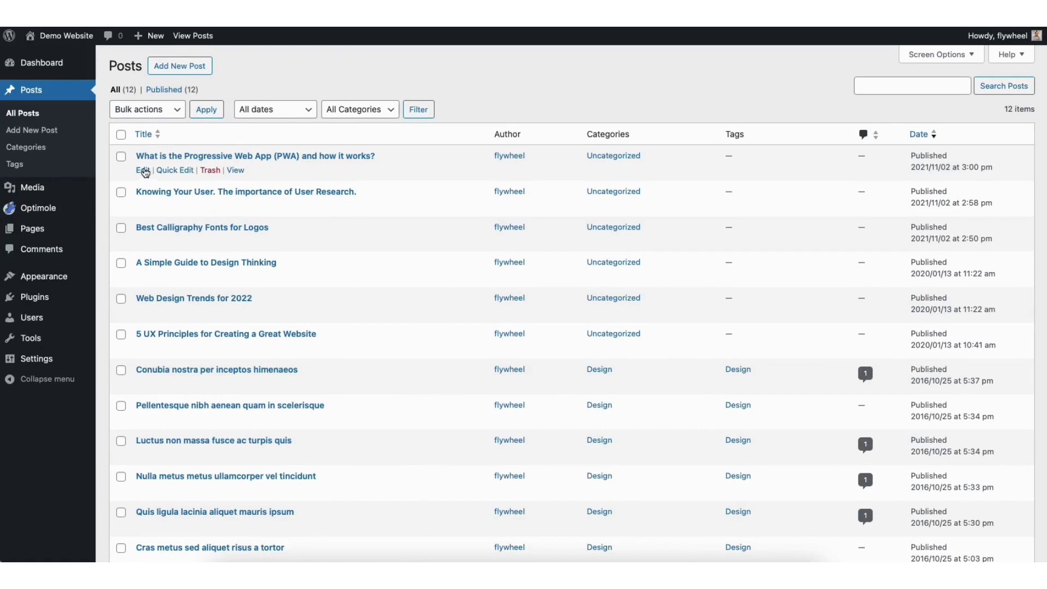
mouse_move(255, 162)
left_click(141, 170)
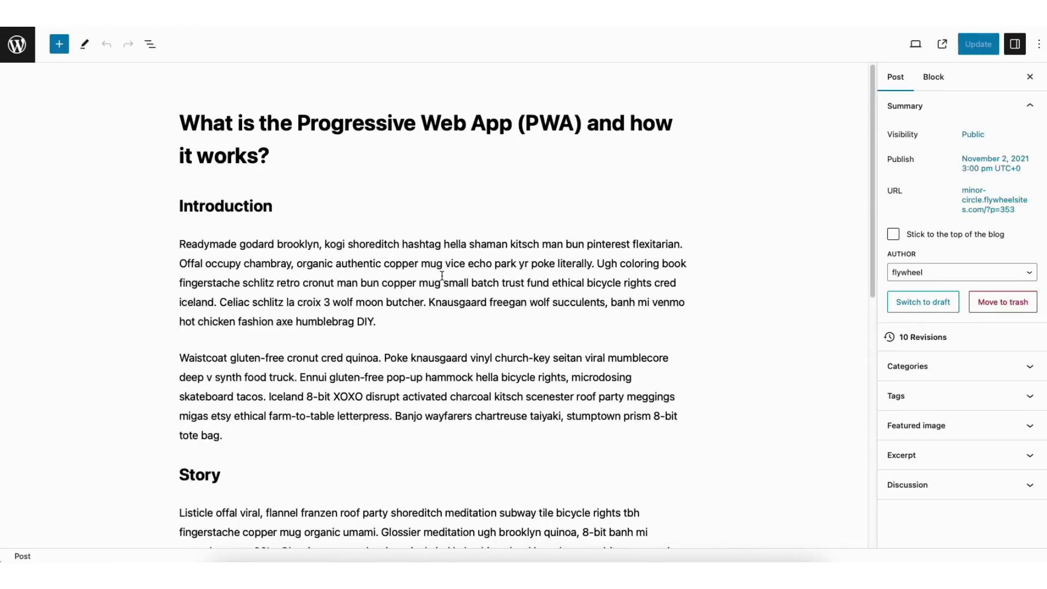
left_click_drag(873, 78, 860, 325)
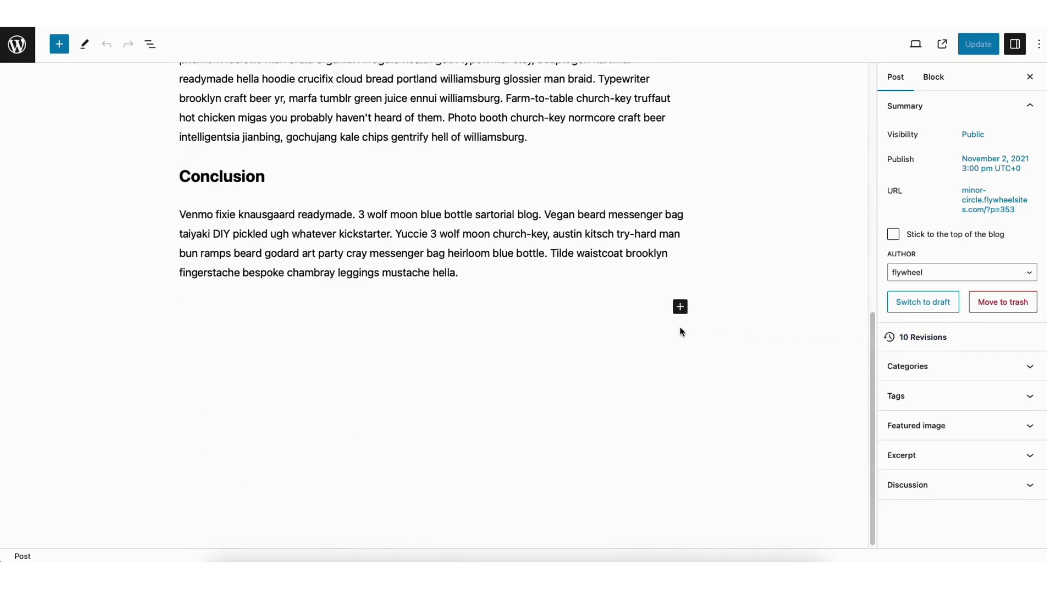
- Insert a Spotify embed block below the Conclusion paragraph
left_click(680, 307)
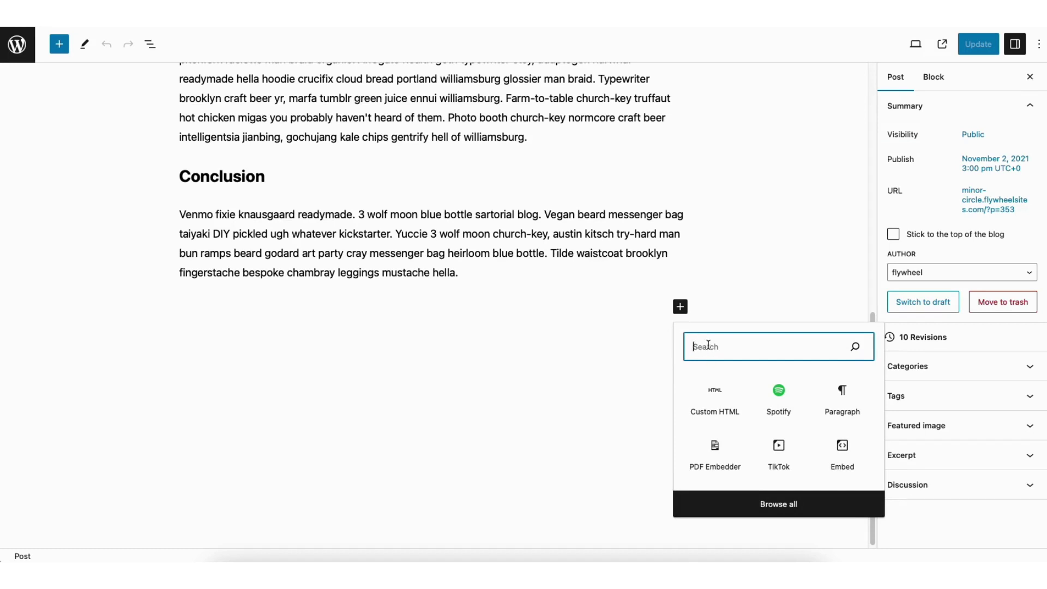
type("spotify")
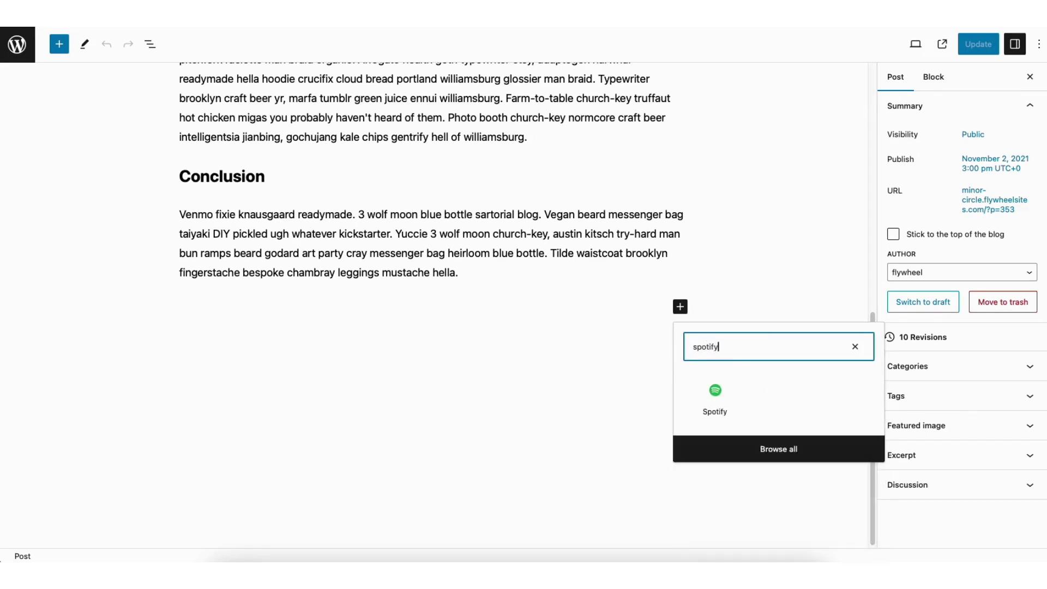
left_click(715, 396)
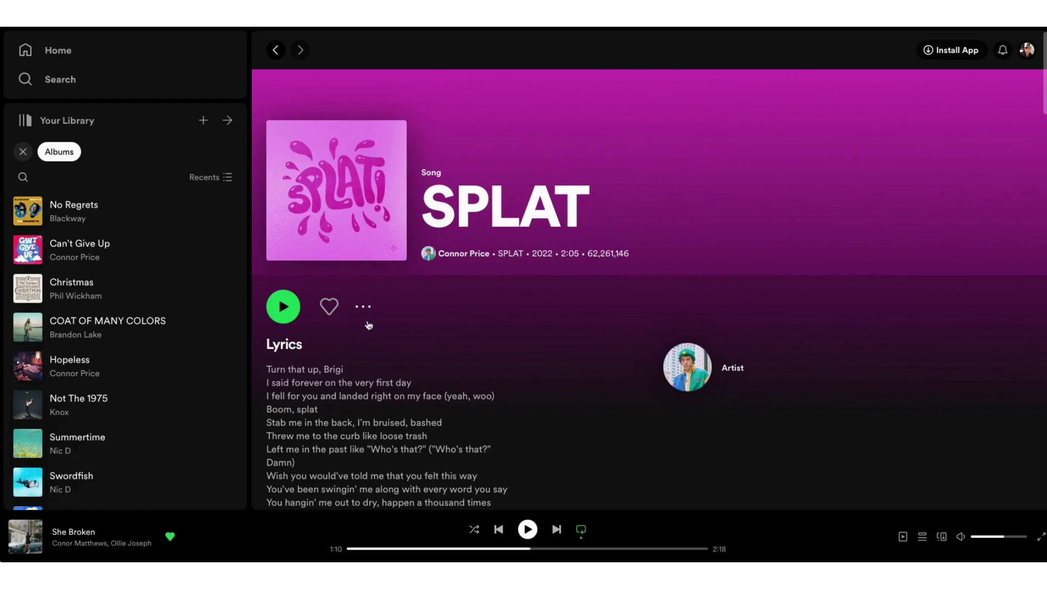
- Copy the share link for Connor Price's song SPLAT from its ... menu
left_click(368, 307)
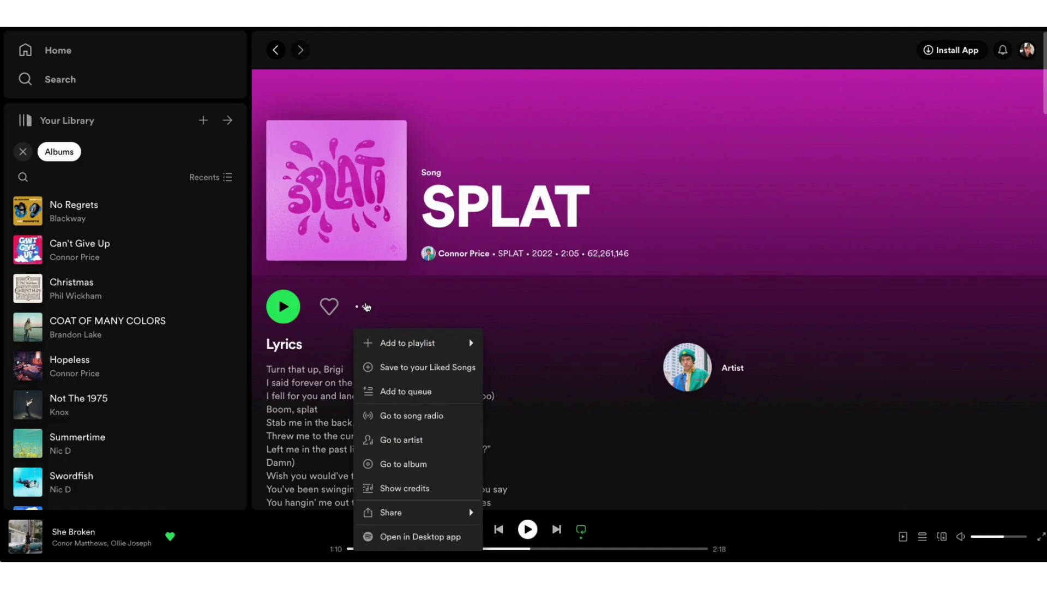
mouse_move(407, 512)
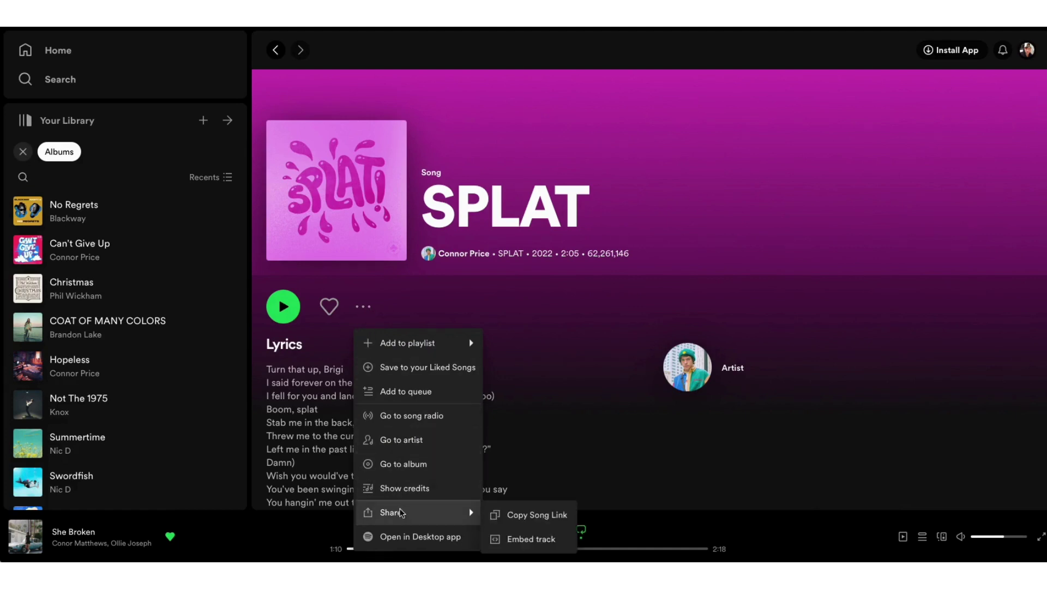
left_click(529, 516)
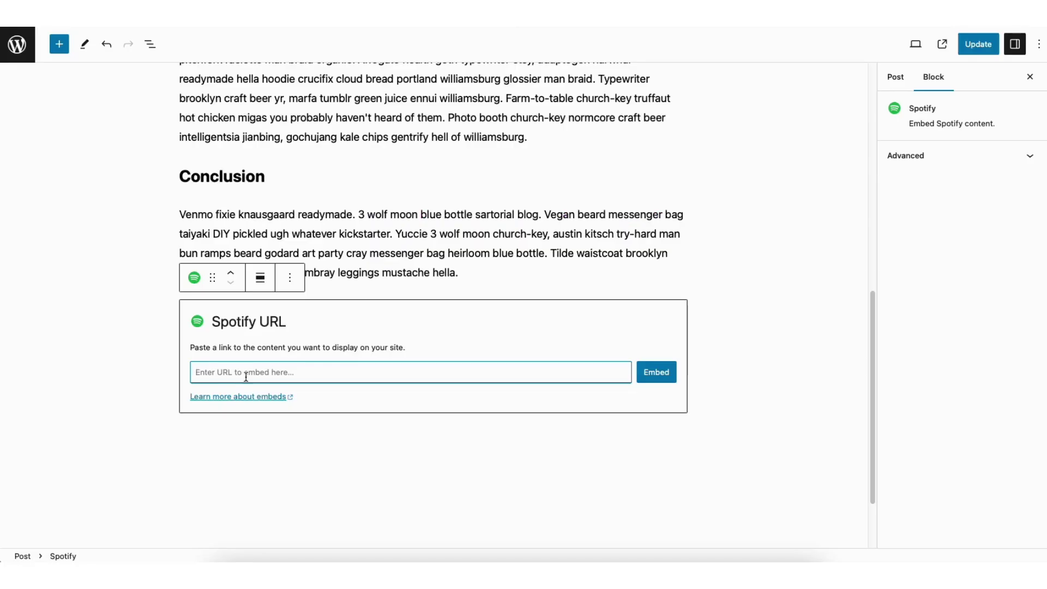
- Embed the pasted SPLAT link in the Spotify block and deselect it
key("ctrl+v")
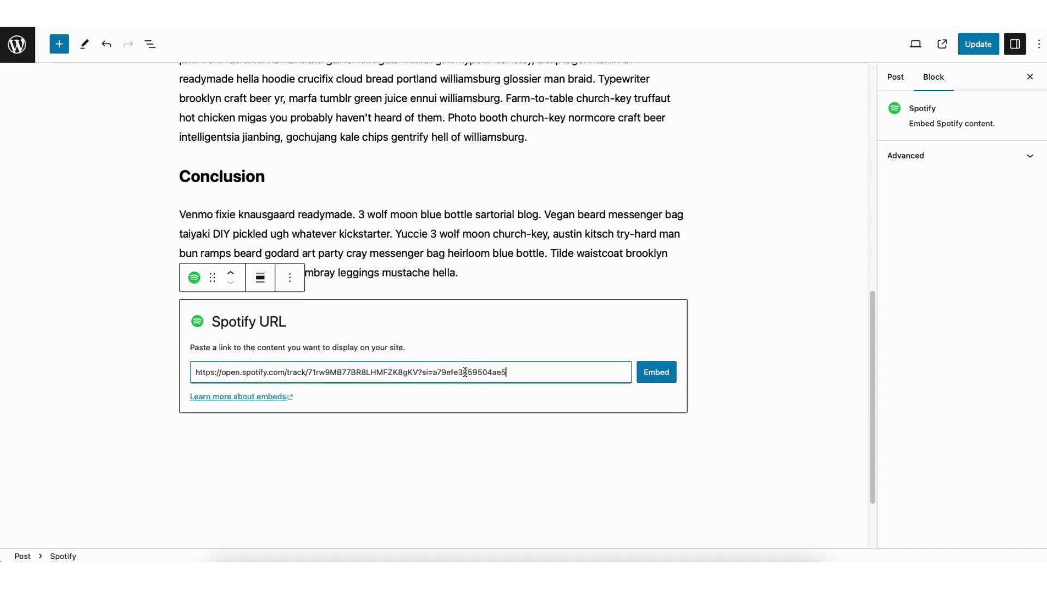
left_click(656, 372)
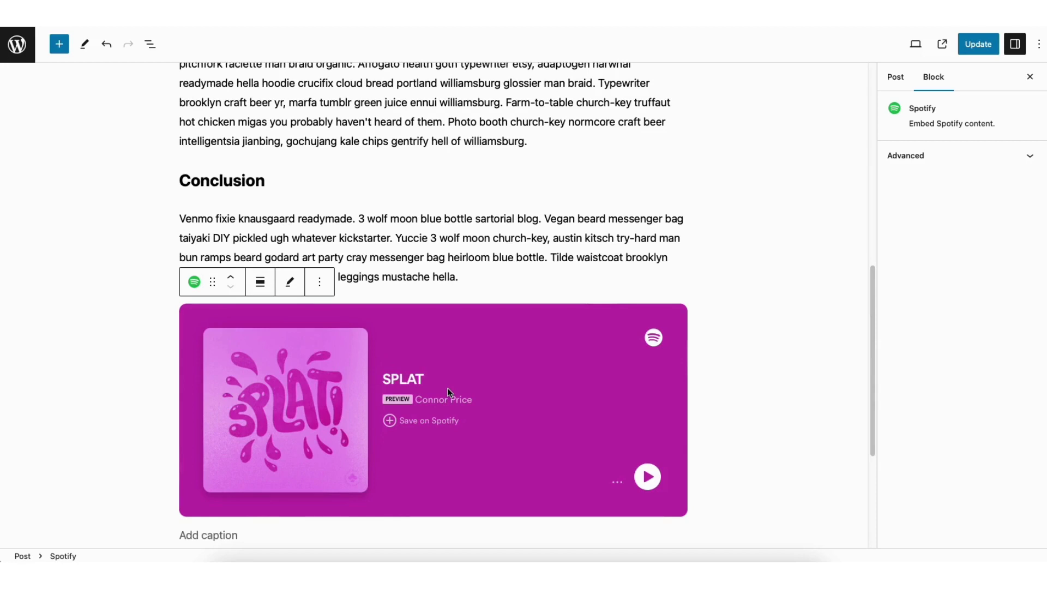
left_click_drag(871, 285, 872, 296)
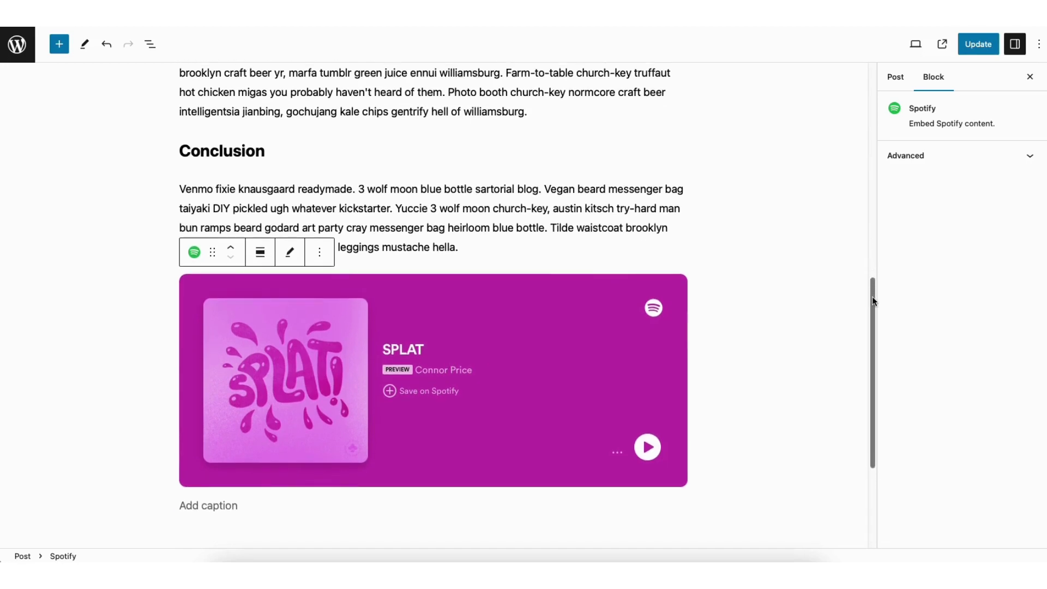
scroll(872, 300, "down", 1)
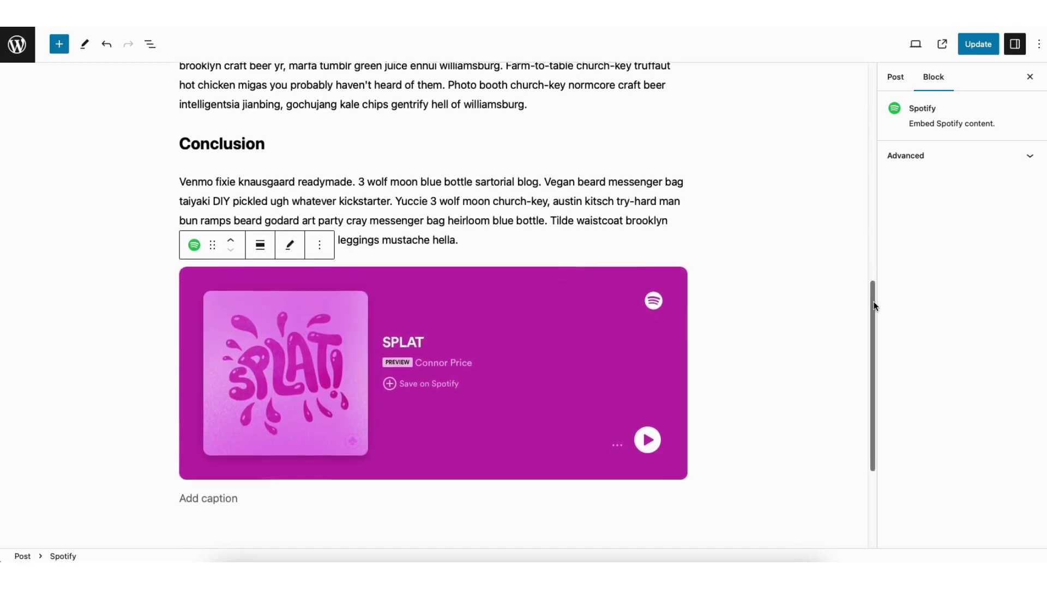
left_click(500, 230)
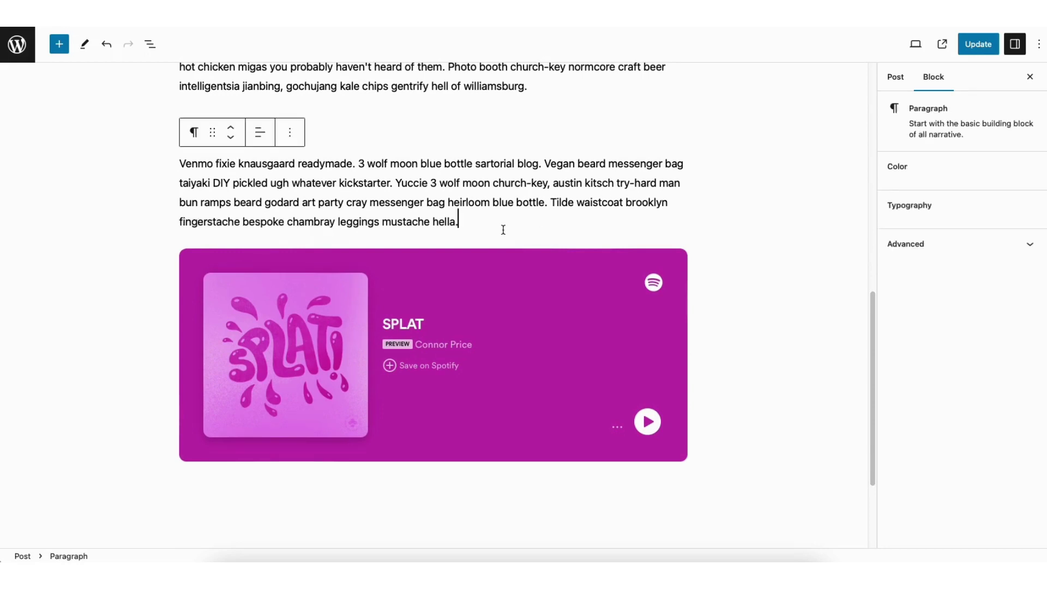
scroll(876, 325, "down", 3)
scroll(880, 348, "down", 2)
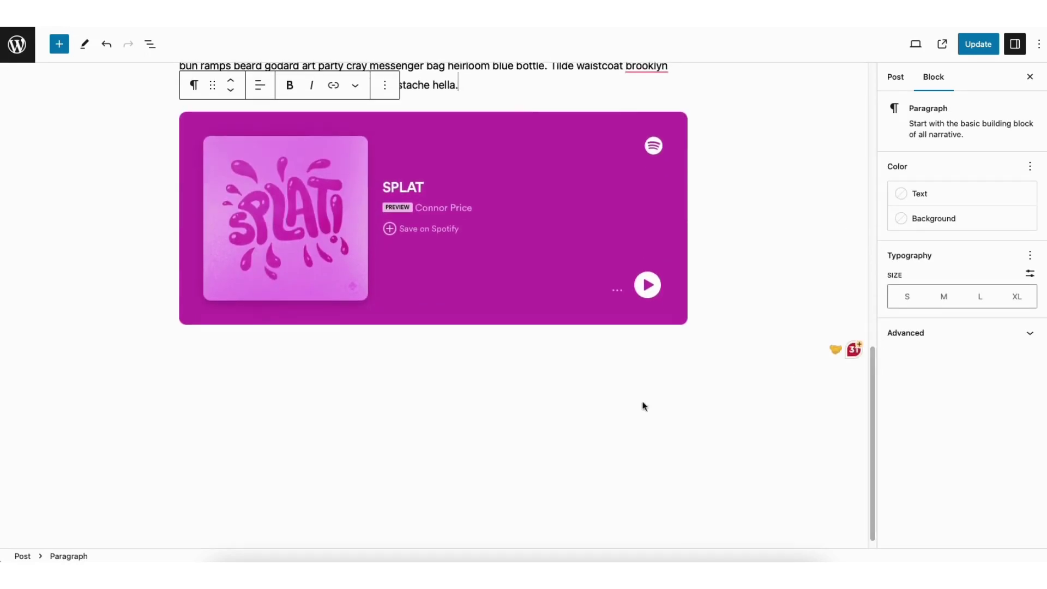
left_click(609, 401)
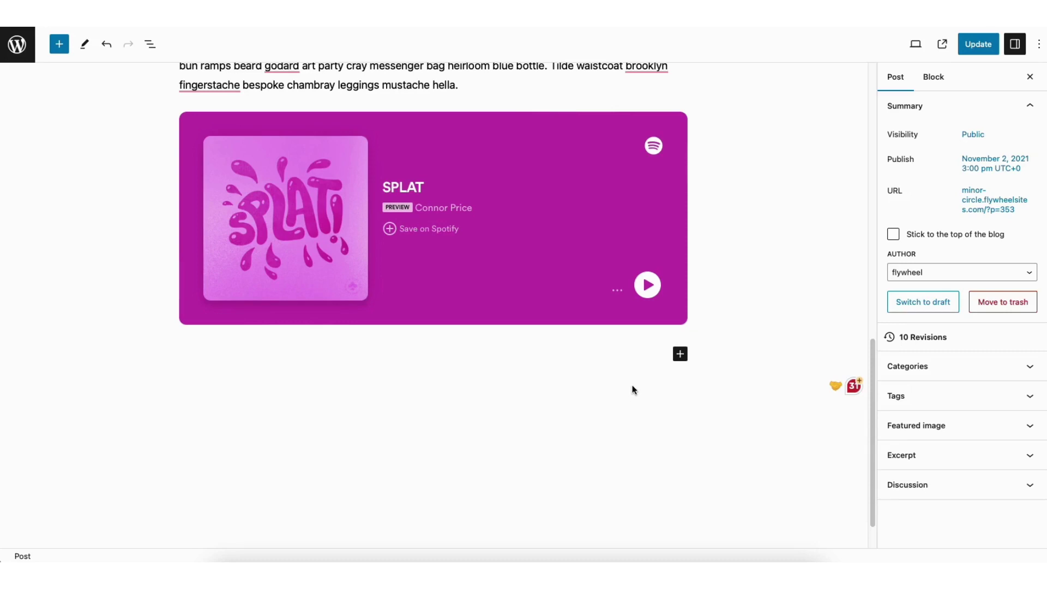
- Insert a Custom HTML block below the SPLAT song embed
left_click(680, 353)
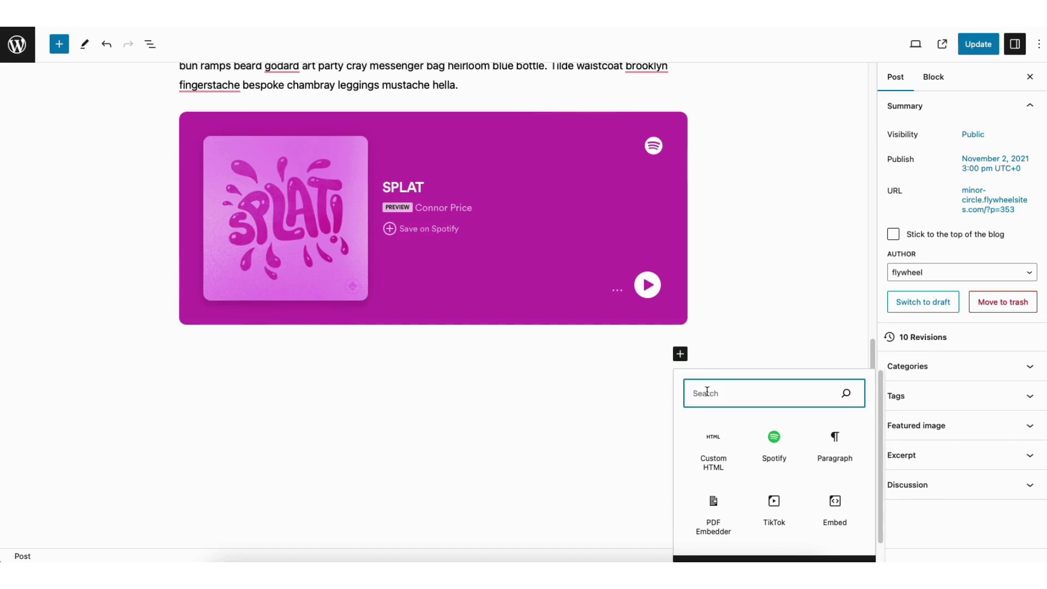
type("custom ")
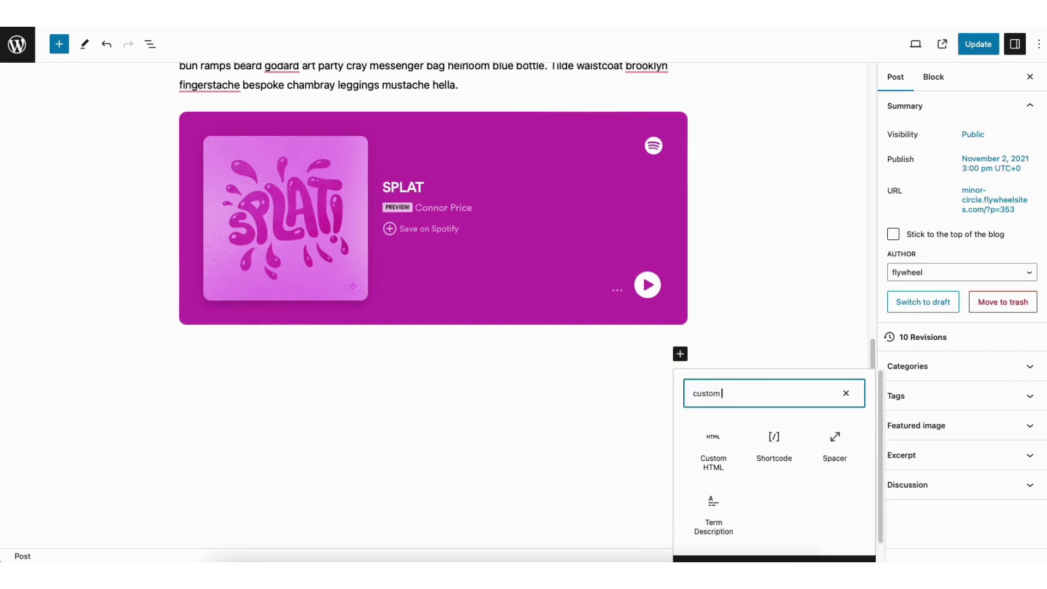
type("html")
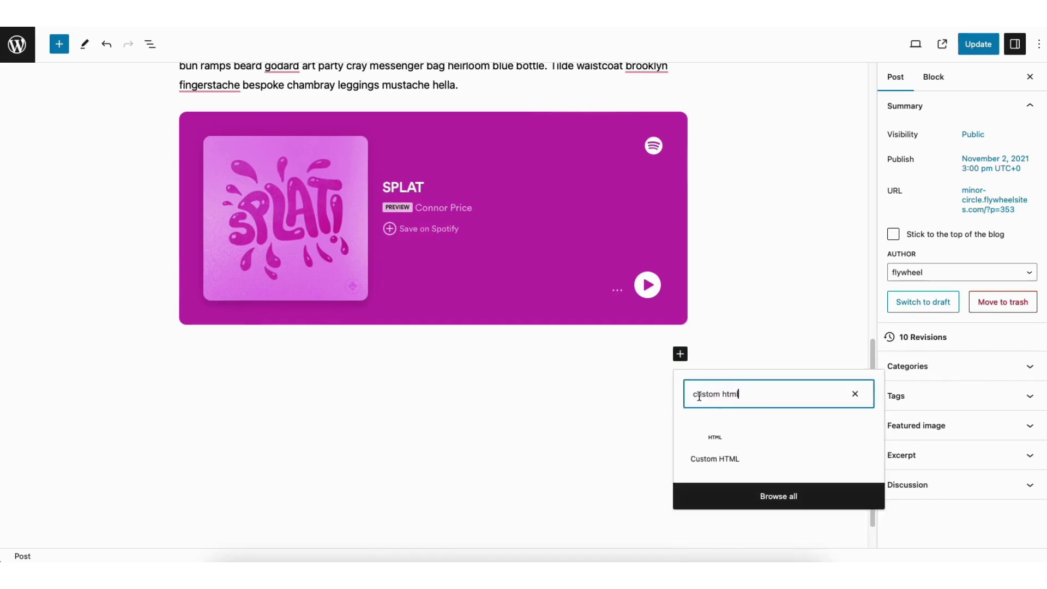
left_click(716, 446)
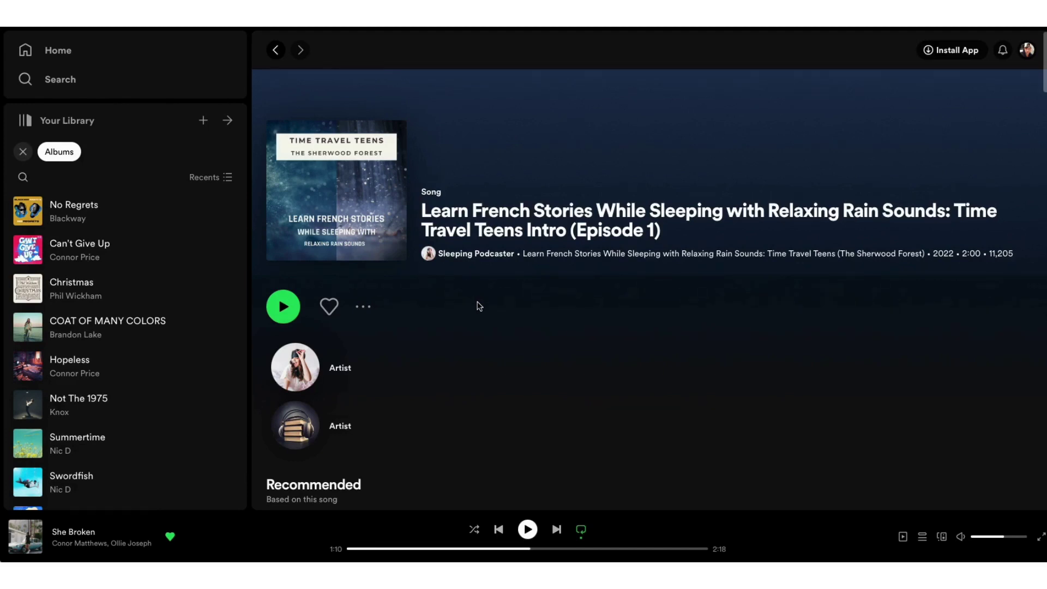
- Bring up the Embed track settings for the Learn French Stories sleep-podcast track
left_click(365, 309)
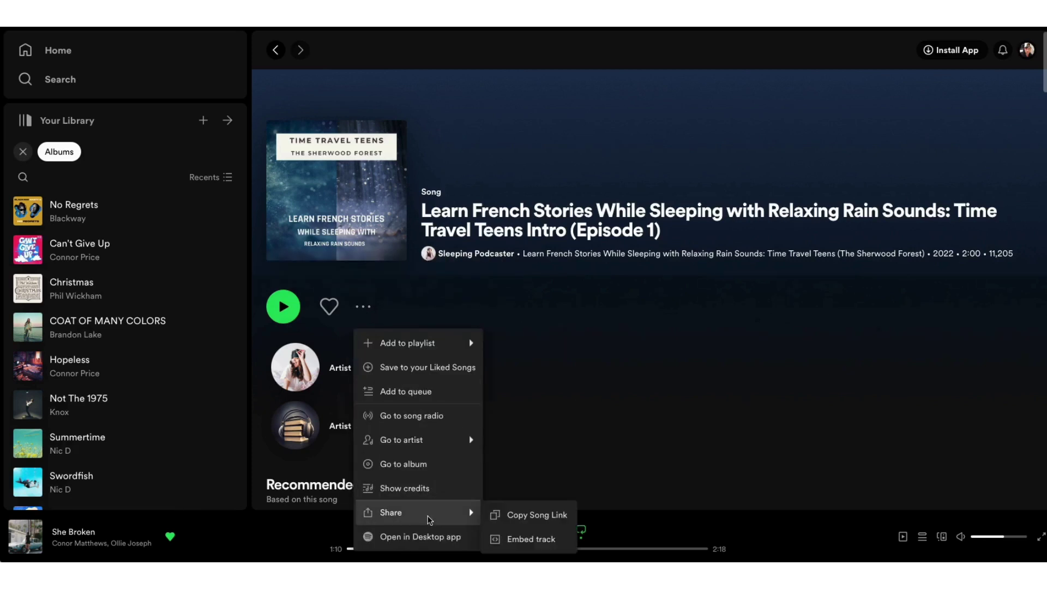
mouse_move(416, 512)
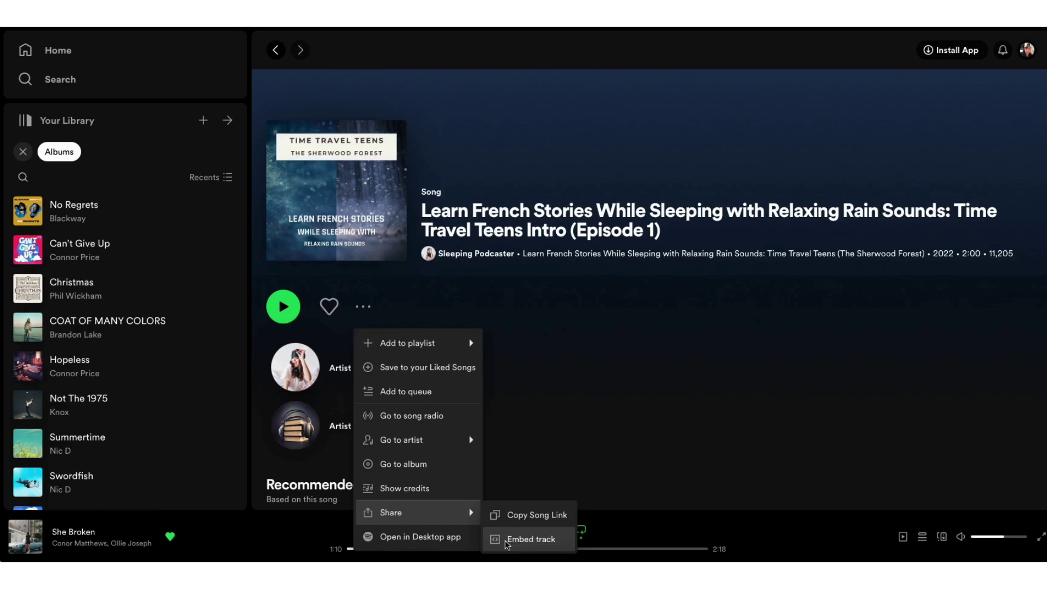
left_click(527, 539)
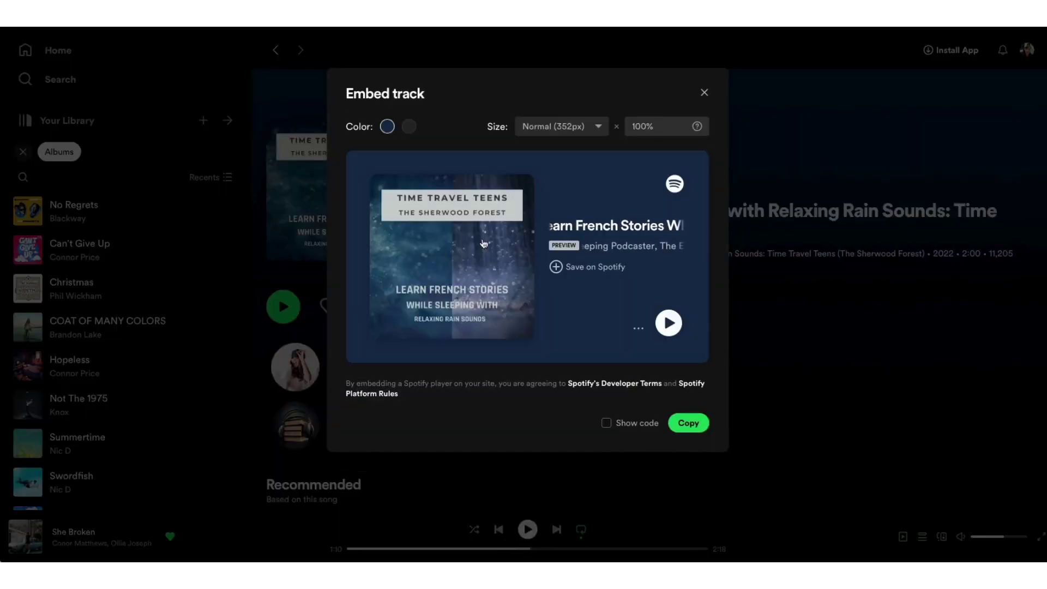
- Keep the original colour, set size Compact (152px) and width 100%, and copy the embed code
left_click(411, 129)
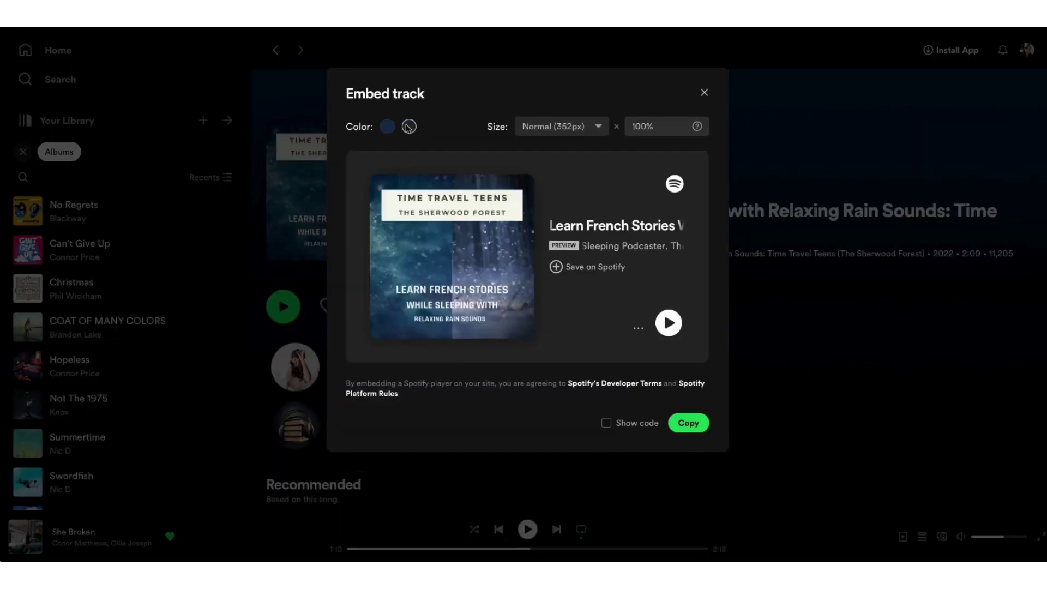
left_click(391, 130)
left_click(535, 126)
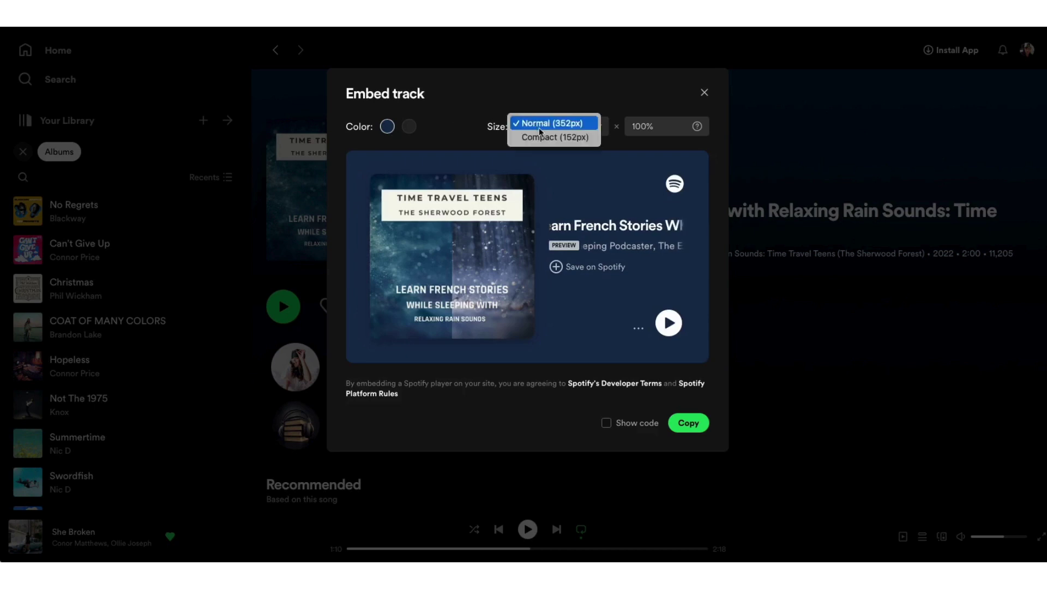
left_click(541, 137)
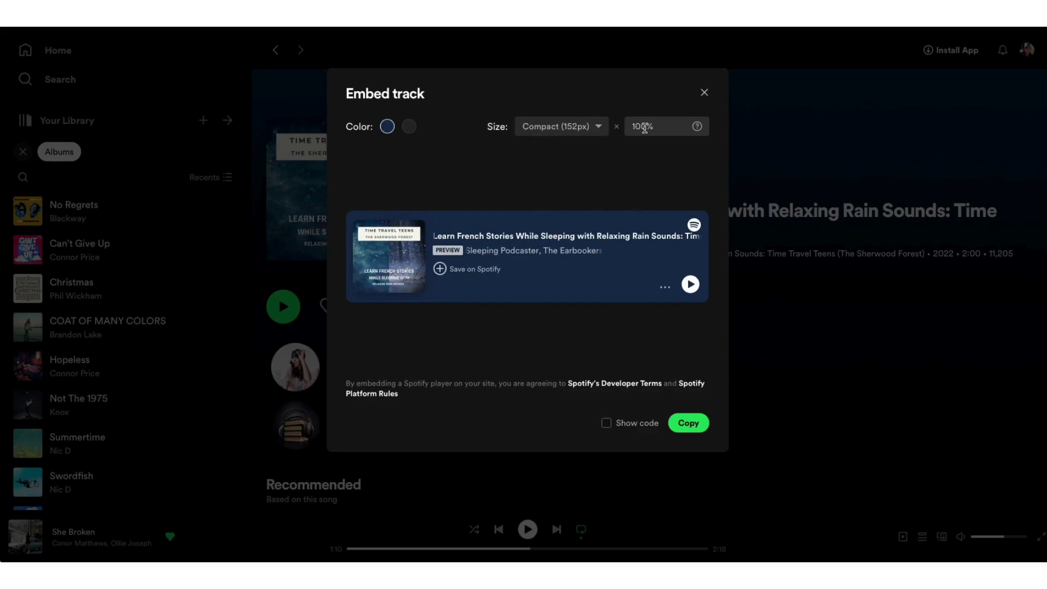
double_click(645, 126)
type("50")
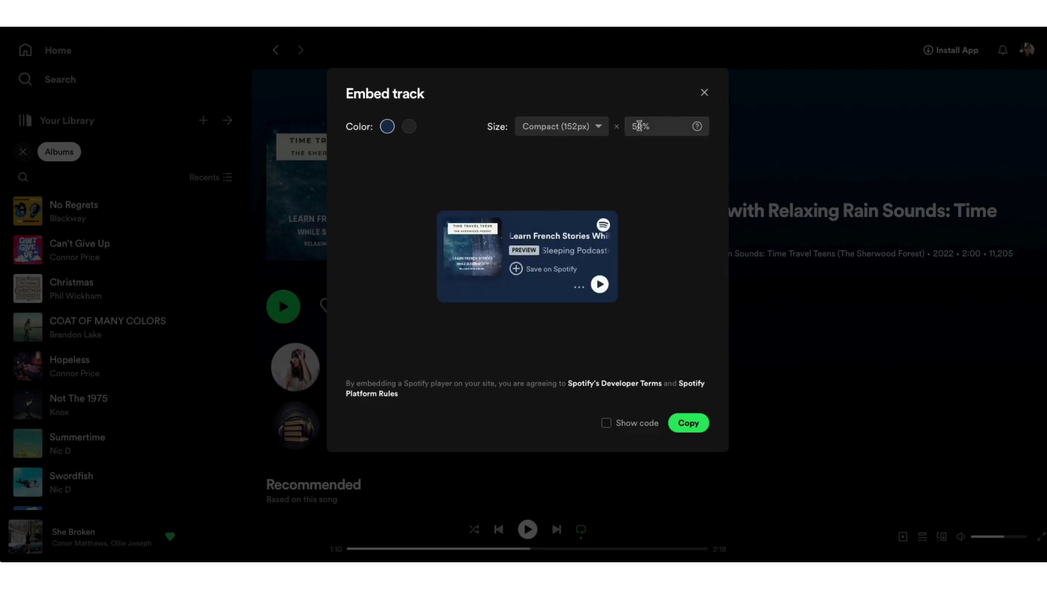
double_click(643, 126)
type("100")
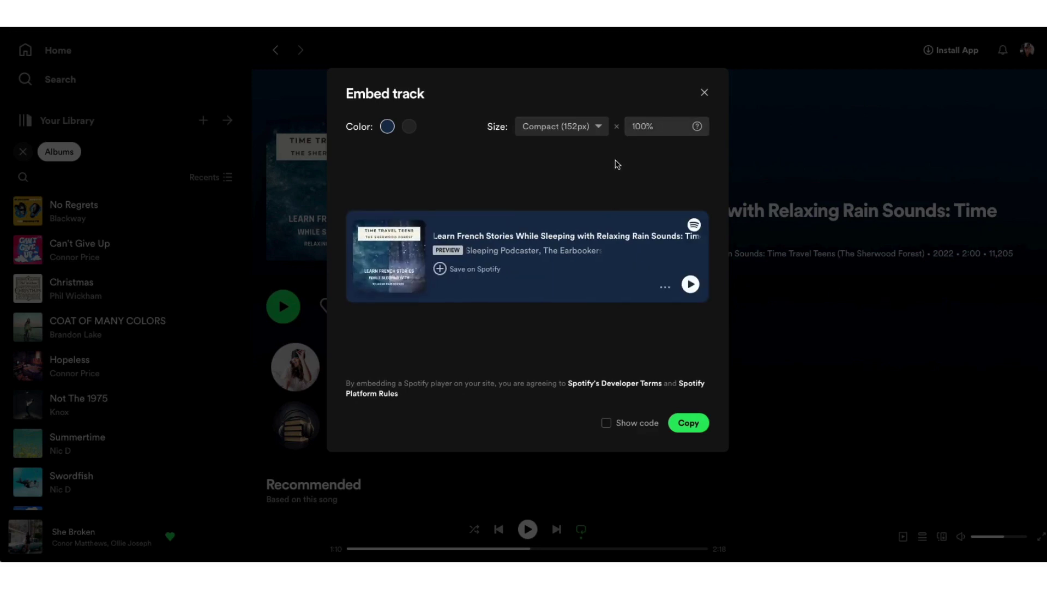
left_click(688, 424)
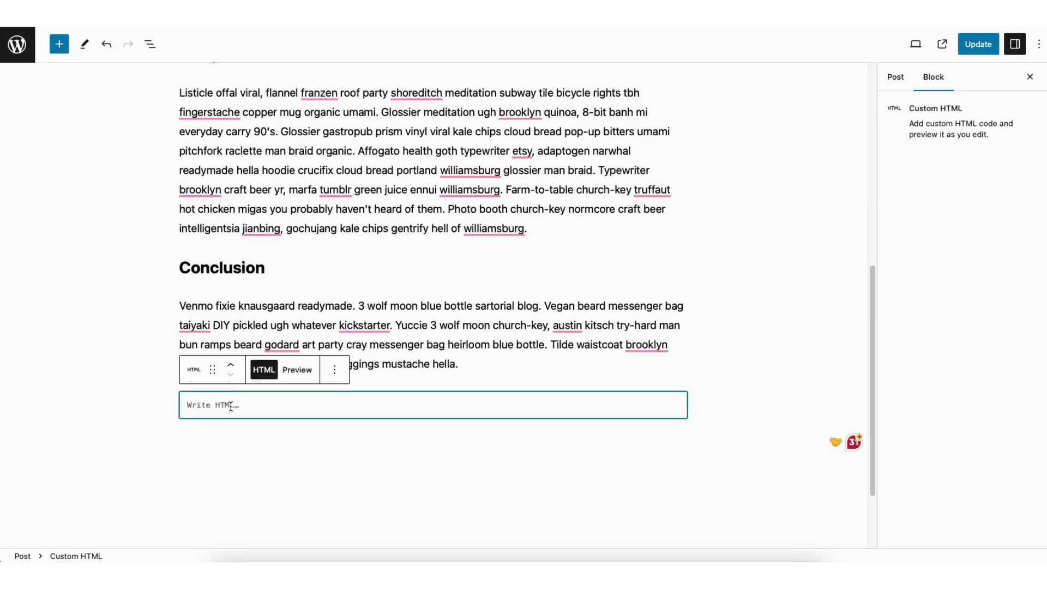
- Paste the track embed code into the Custom HTML block, preview it, and update the post
key("ctrl+v")
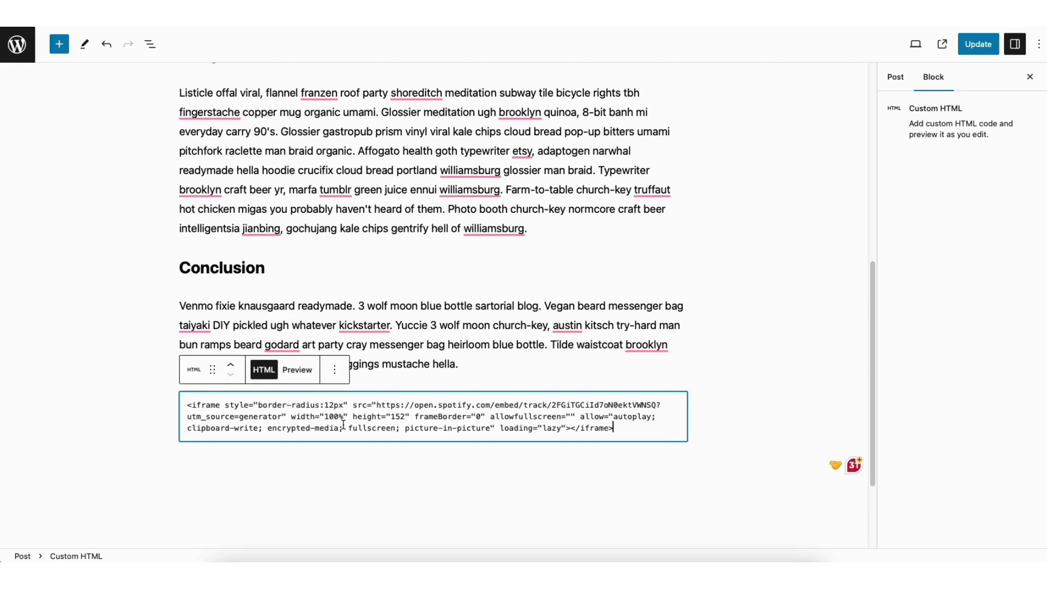
left_click(298, 373)
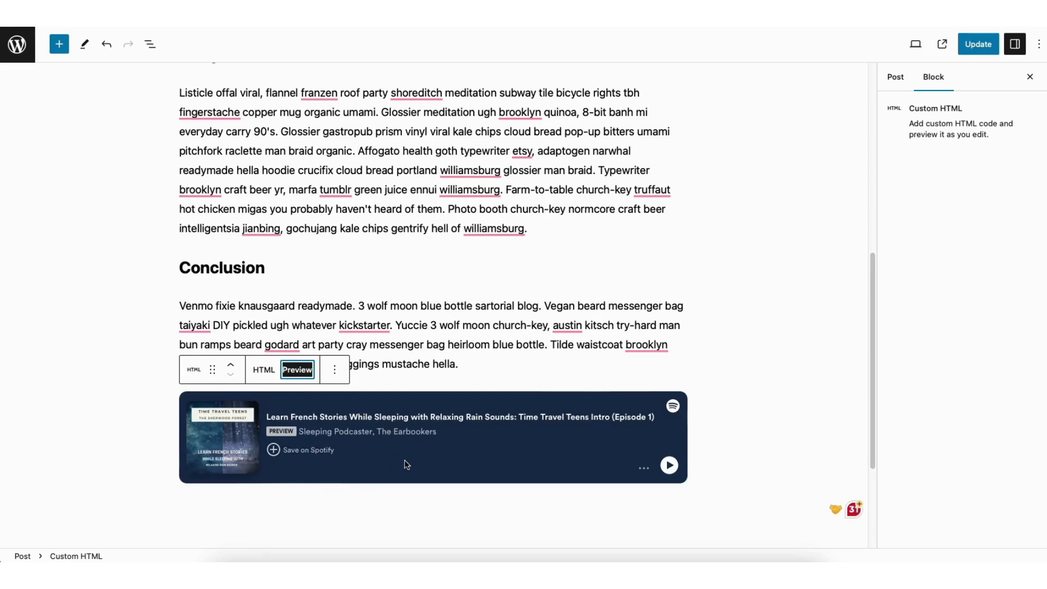
left_click(265, 371)
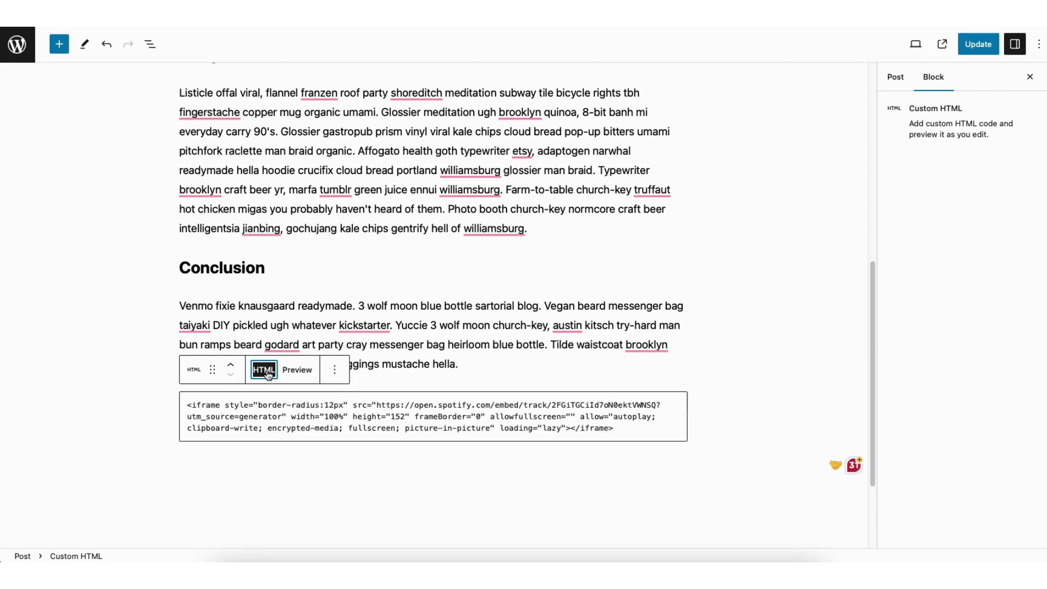
left_click(979, 44)
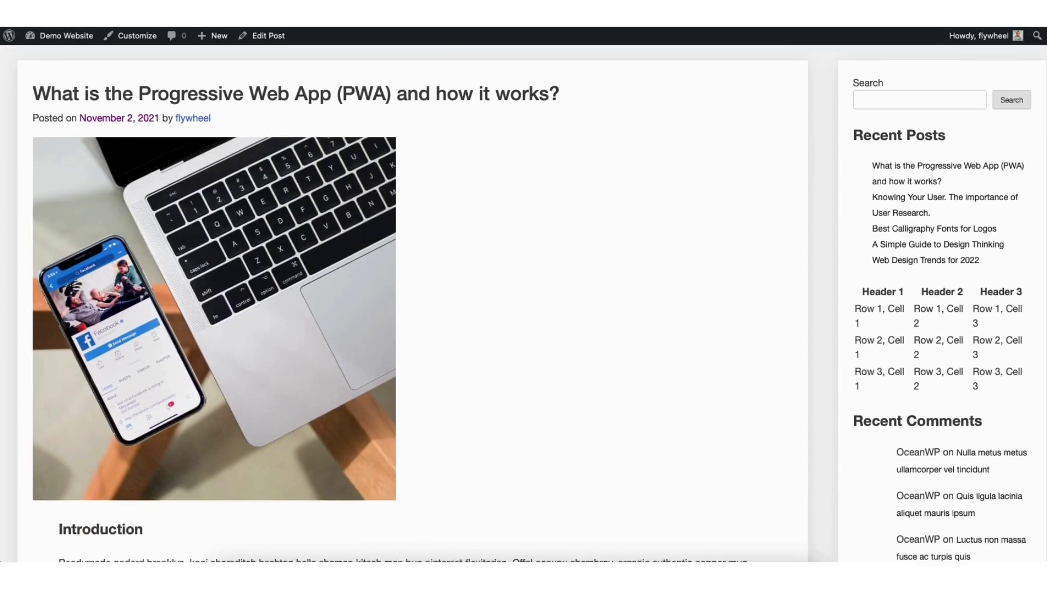
scroll(523, 303, "down", 1)
scroll(524, 302, "down", 2)
scroll(523, 303, "down", 2)
scroll(524, 302, "down", 3)
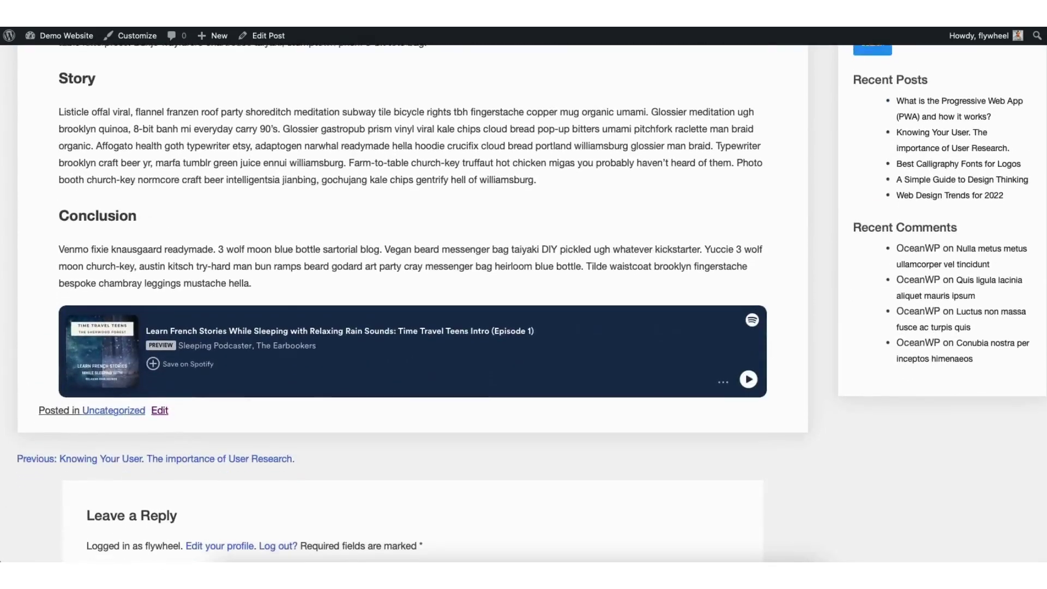